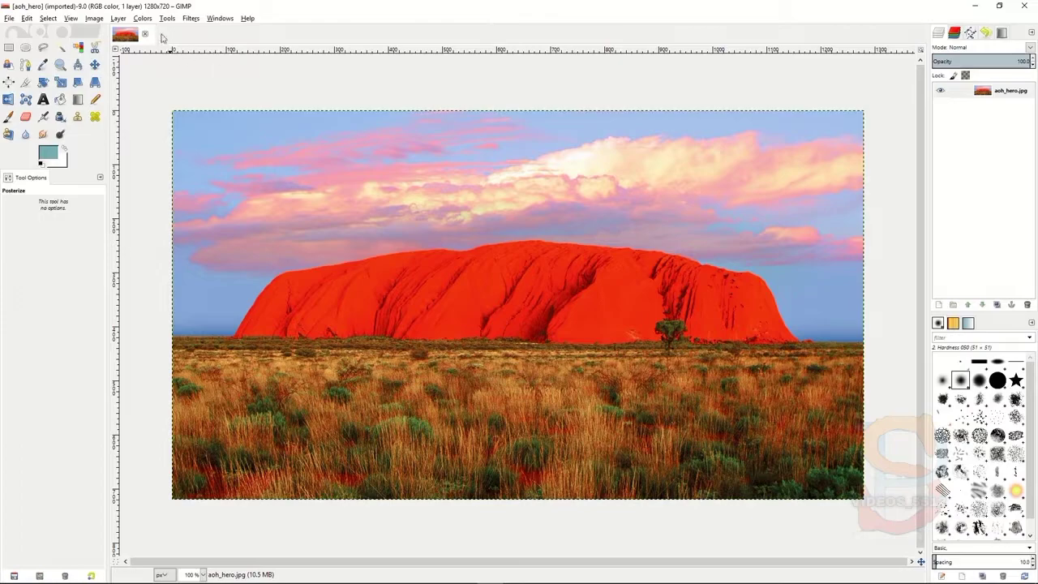
Step: Preview a midtones Color Balance shift of Red 30, Green 27 and Blue -35, and discard it
click(143, 18)
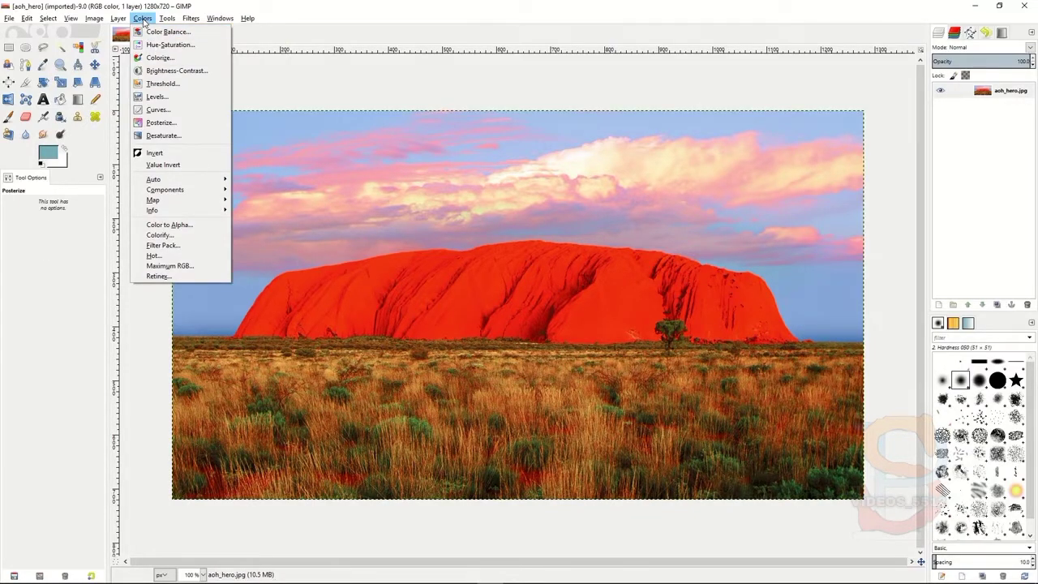
click(150, 33)
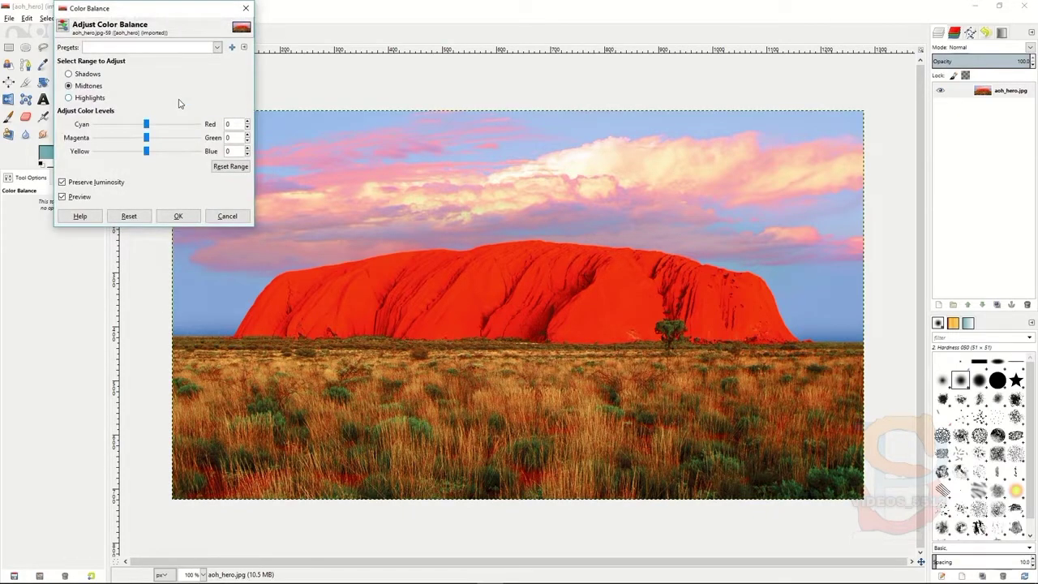
drag(145, 123, 128, 152)
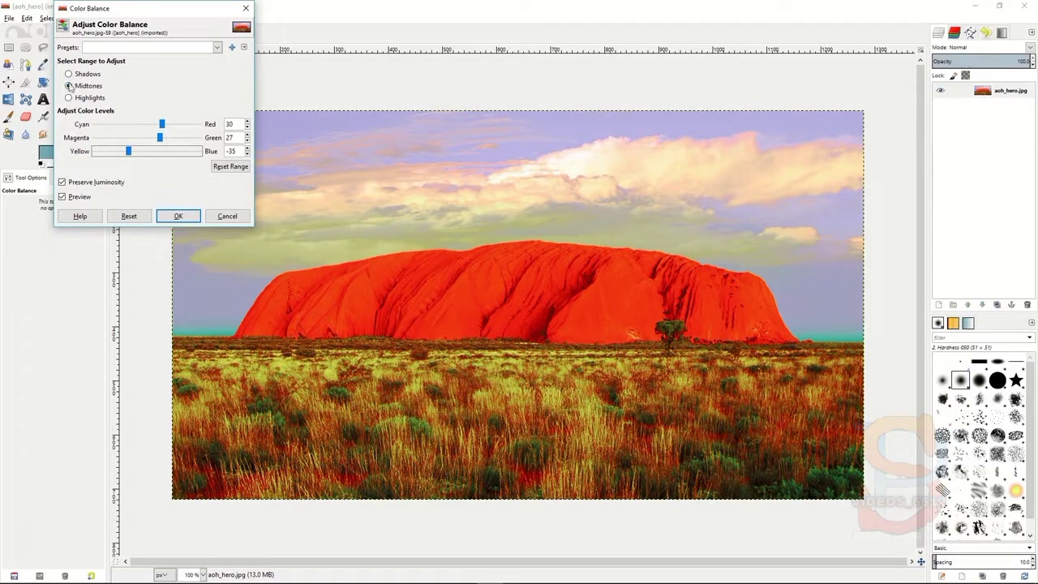
click(223, 216)
Step: Preview a Hue-Saturation adjustment on the whole image by shifting the master color's values, and discard it
click(144, 18)
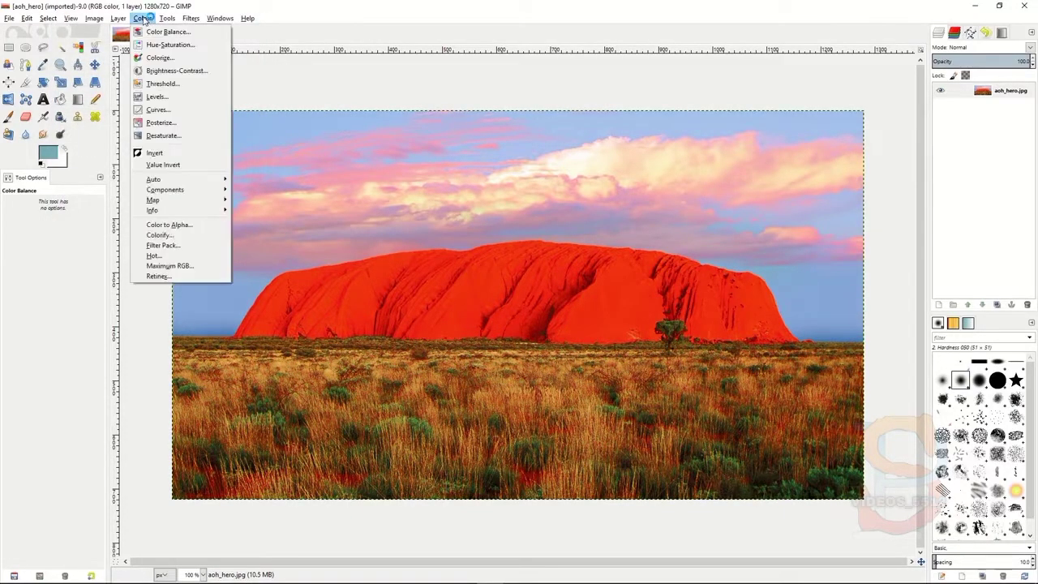
click(151, 46)
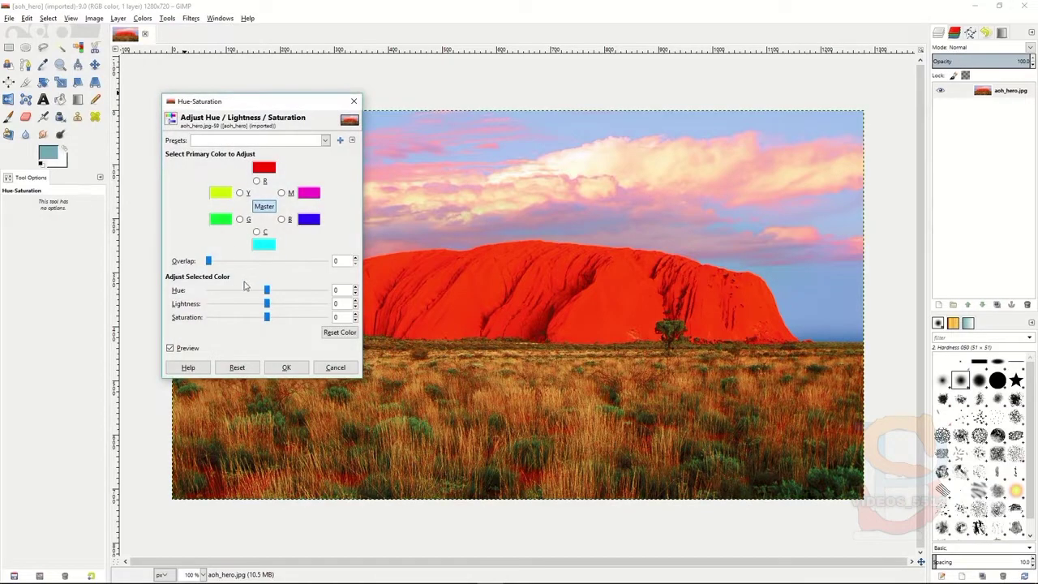
drag(266, 294, 233, 320)
click(336, 369)
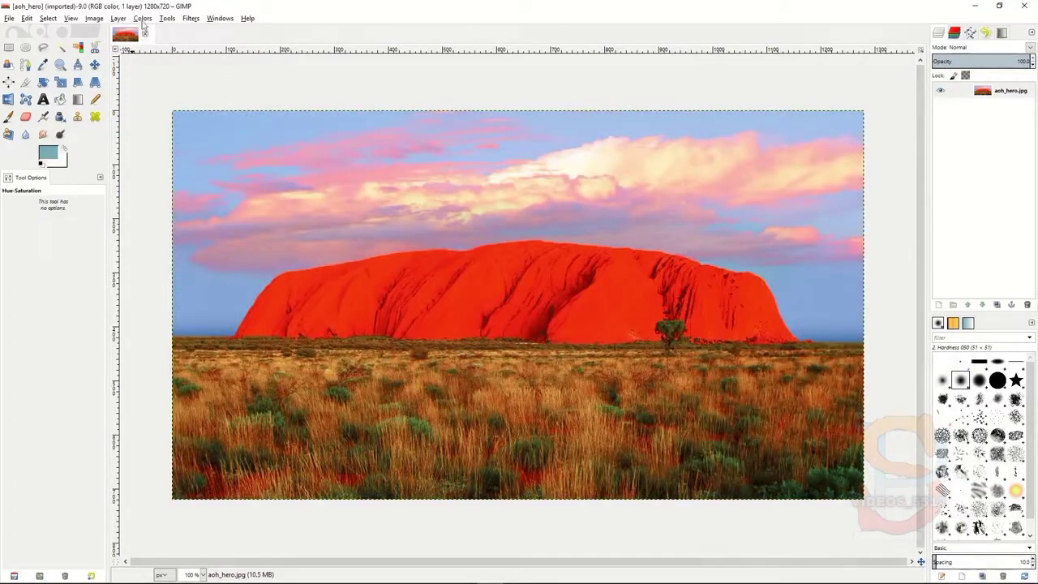
Step: Preview Colorize with hue 84, saturation 82 and lightness -52, and discard the green tint
click(142, 17)
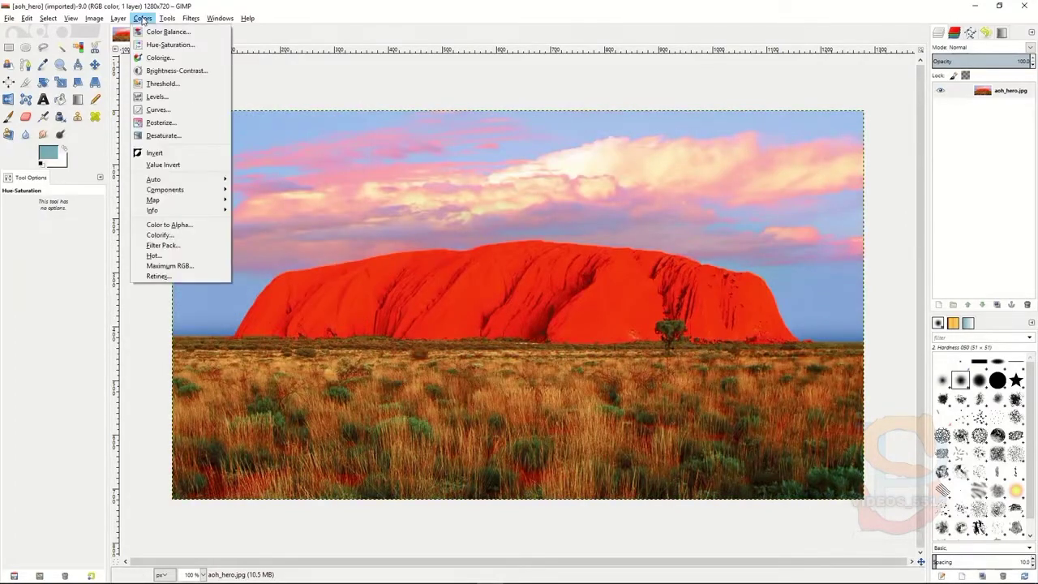
click(158, 58)
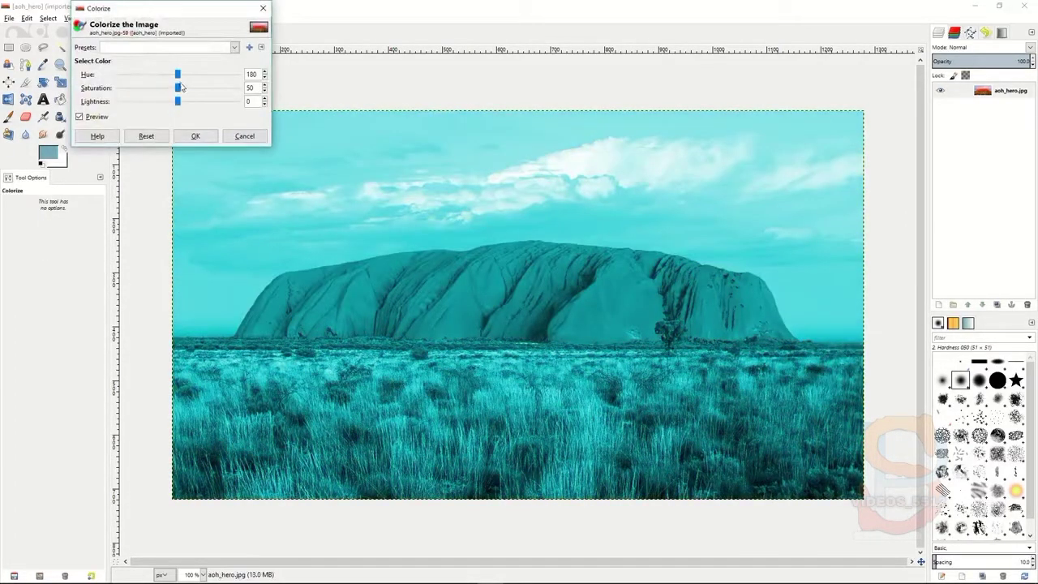
drag(178, 74, 146, 101)
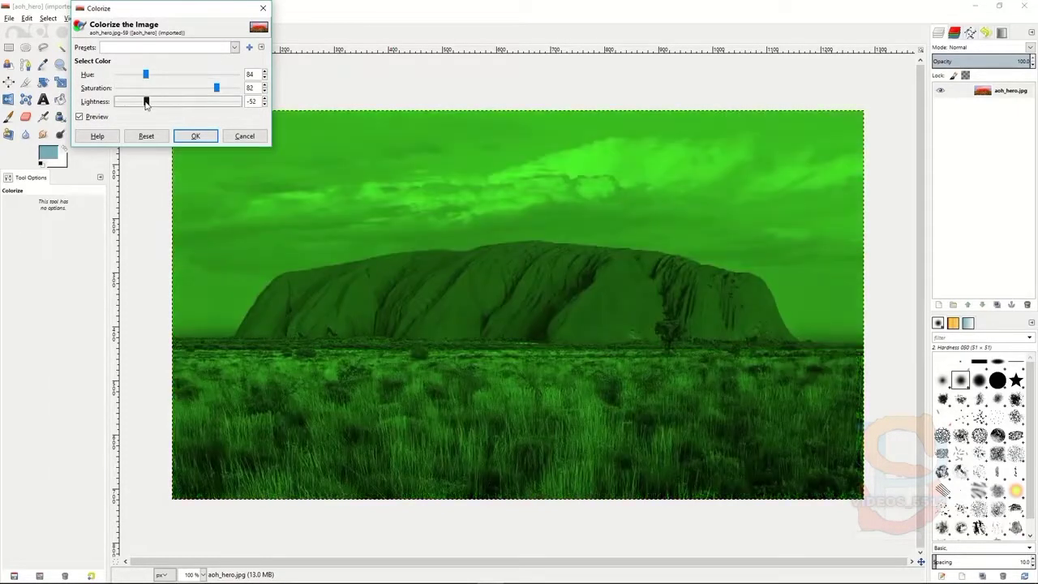
click(244, 136)
Step: Darken and flatten the photo by lowering its brightness and contrast with Brightness-Contrast
click(143, 18)
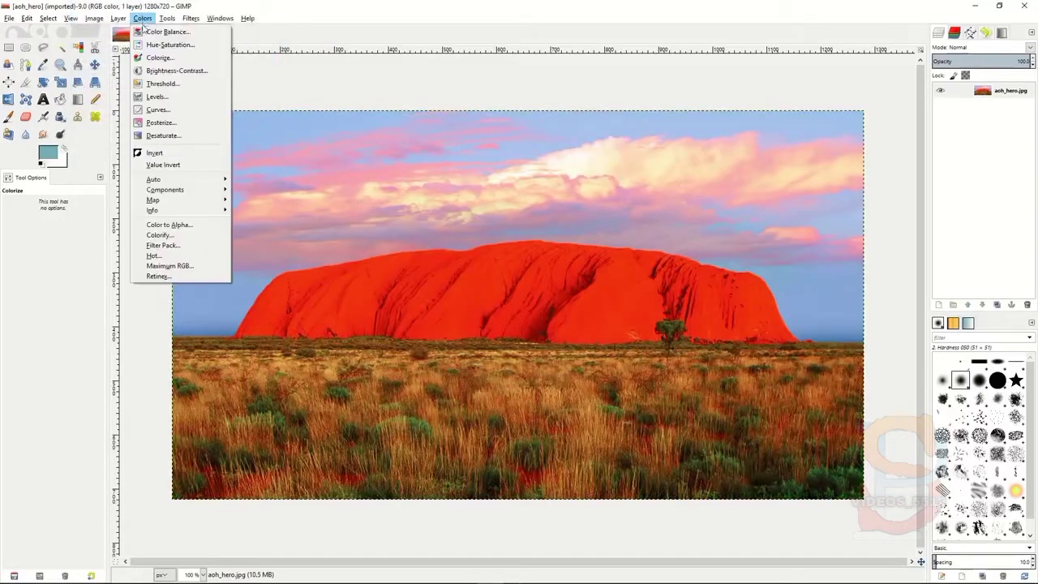
click(153, 70)
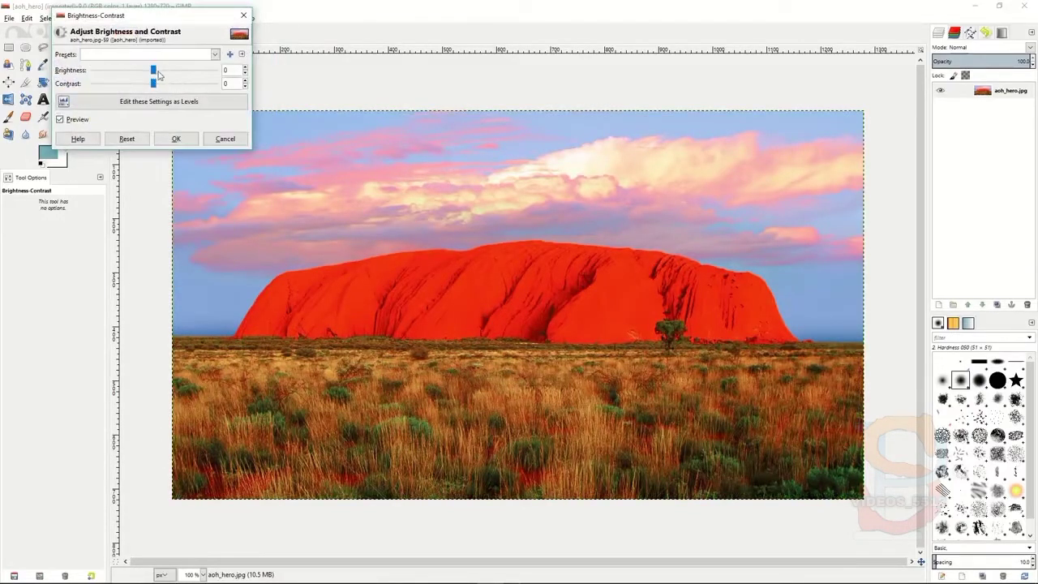
mouse_move(152, 71)
mouse_down()
mouse_move(119, 71)
mouse_move(171, 85)
mouse_move(145, 85)
mouse_up()
click(176, 138)
Step: Preview a black-and-white Threshold with the lower limit at 113, and discard it
click(143, 18)
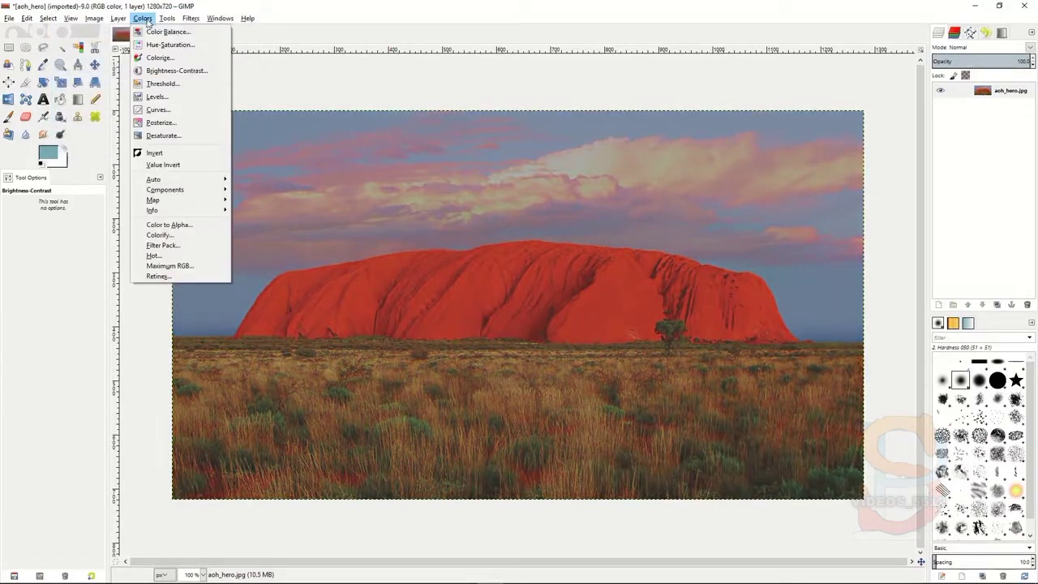
click(160, 85)
mouse_move(167, 119)
mouse_down()
mouse_move(189, 124)
mouse_move(159, 125)
mouse_up()
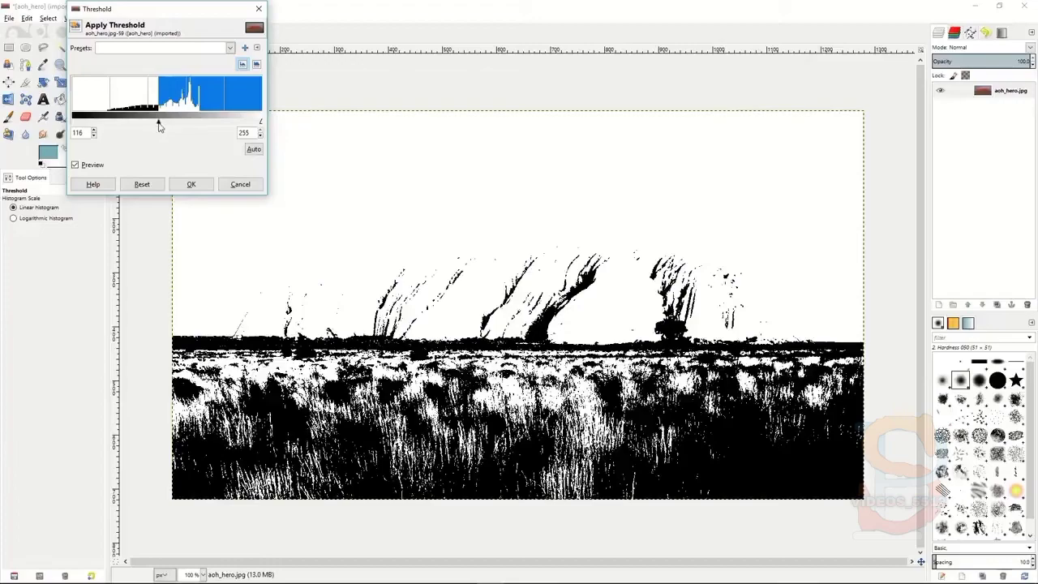
drag(159, 123, 157, 125)
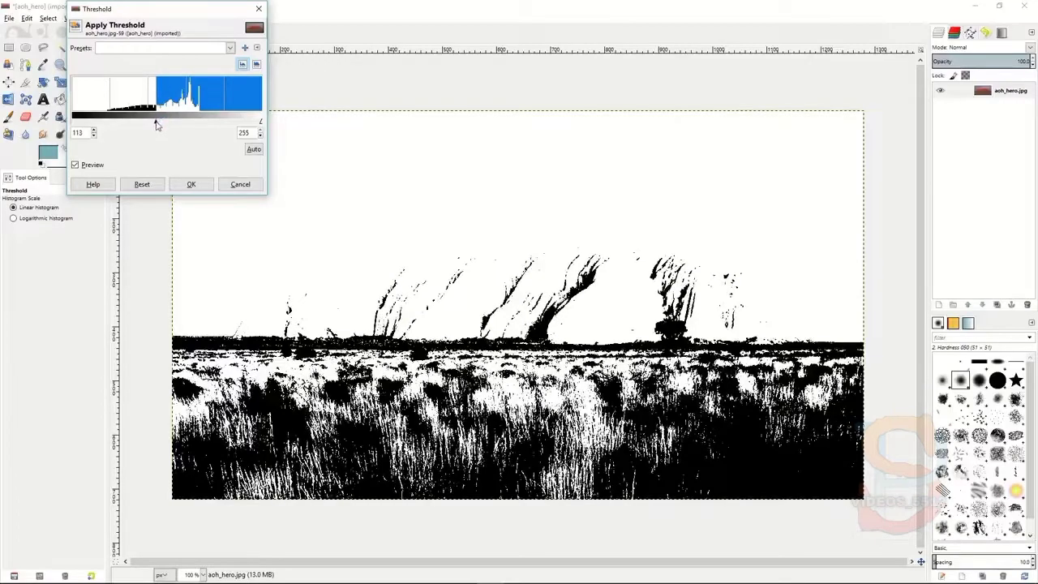
click(233, 185)
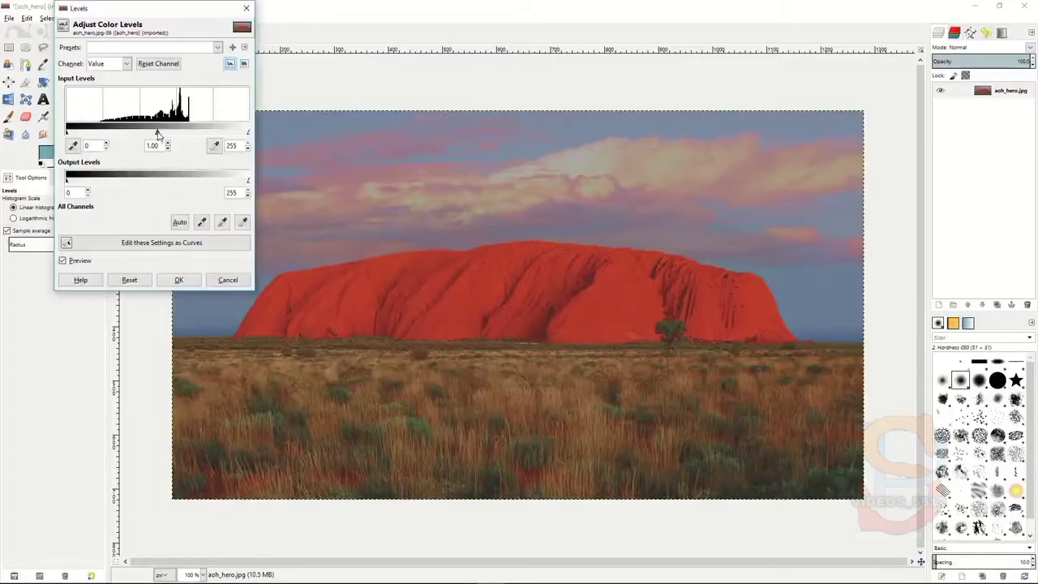
Step: Preview darker midtones in Levels with the Value channel's gamma at 0.66, and discard the change
drag(158, 133, 174, 136)
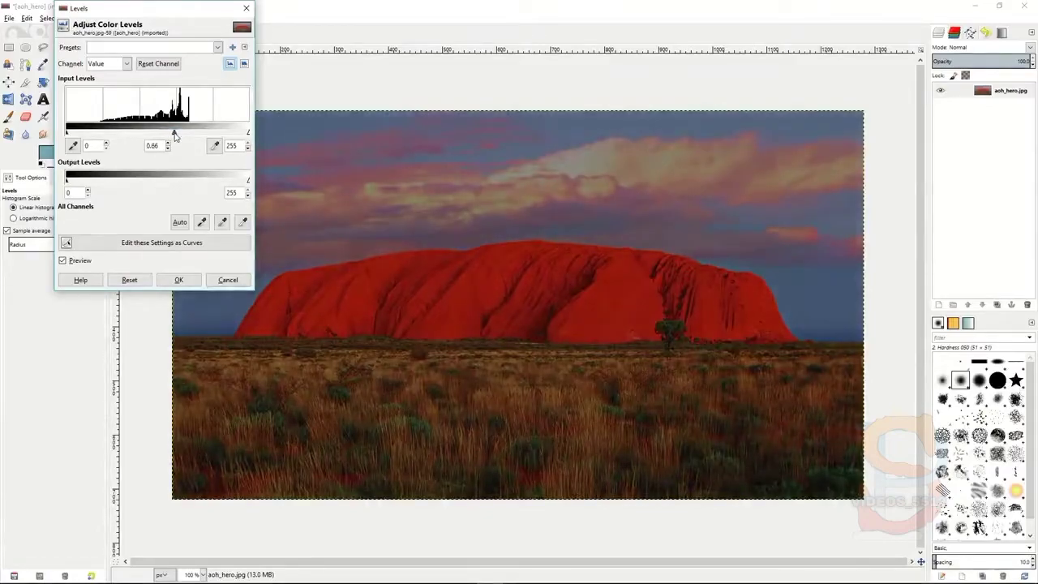
click(228, 279)
Step: Preview an S-shaped Value curve with lowered shadows and raised highlights, view the Red channel's curve, and discard the adjustment
click(143, 17)
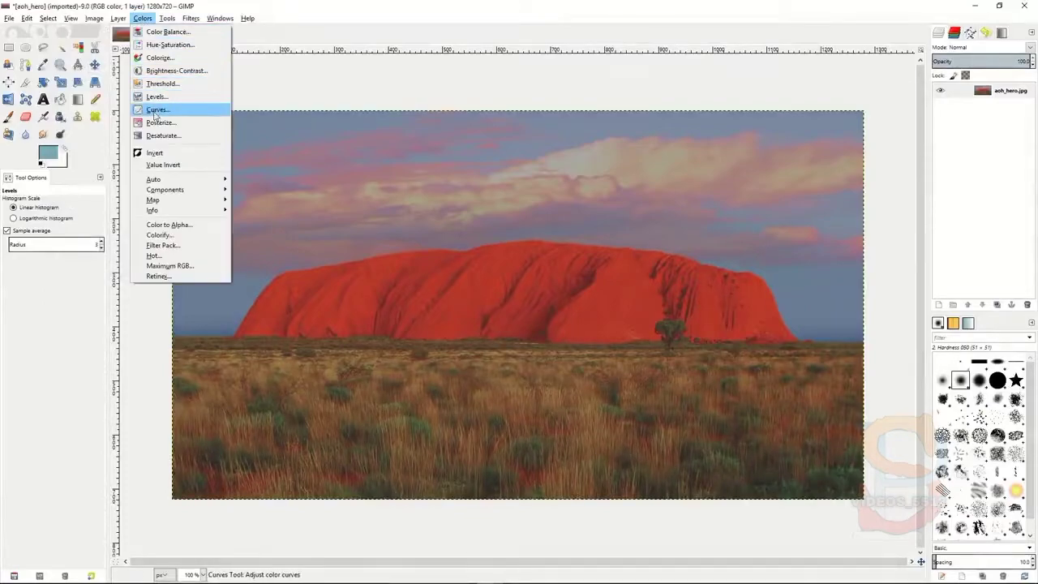
click(156, 110)
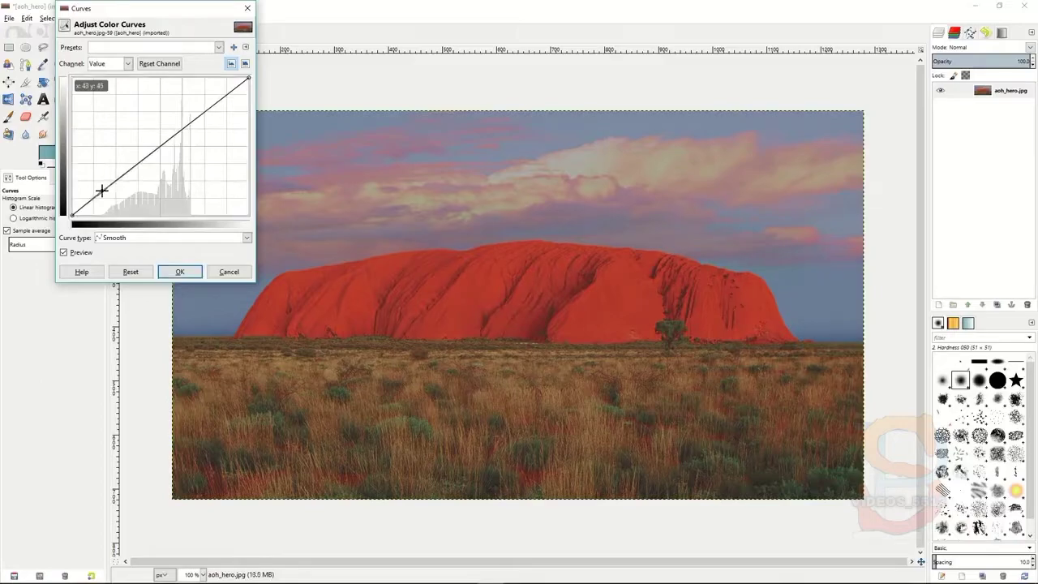
drag(102, 190, 112, 201)
click(218, 108)
drag(218, 107, 210, 97)
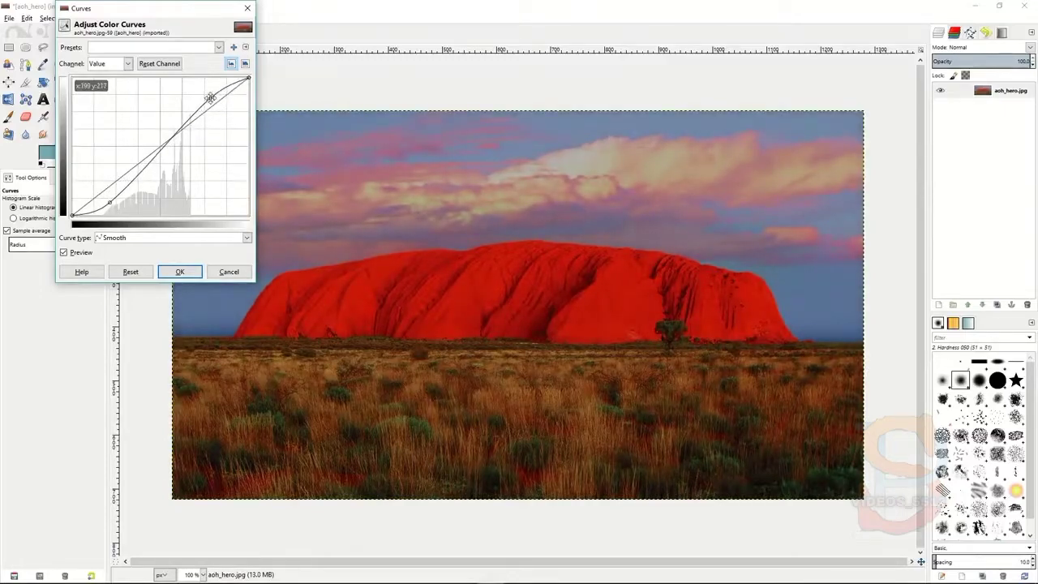
click(127, 64)
click(107, 91)
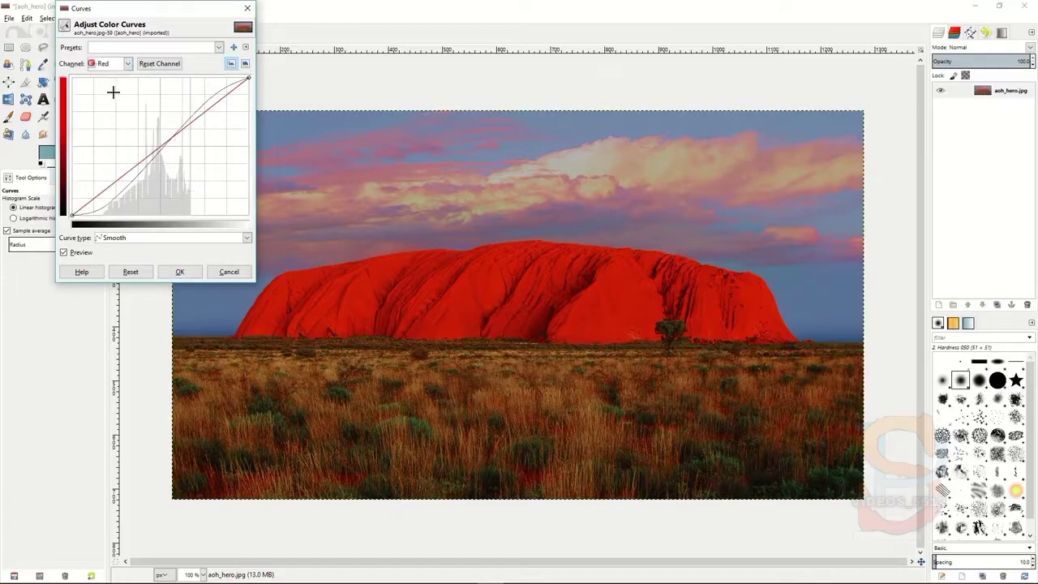
click(225, 273)
Step: Preview Posterize with 2 levels on the photo and discard it
click(143, 17)
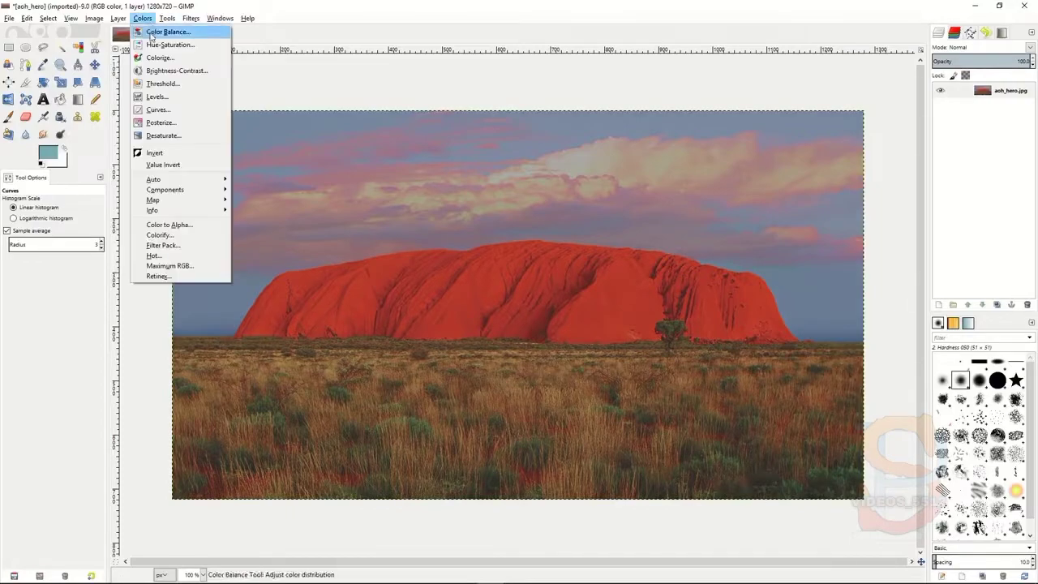
click(161, 122)
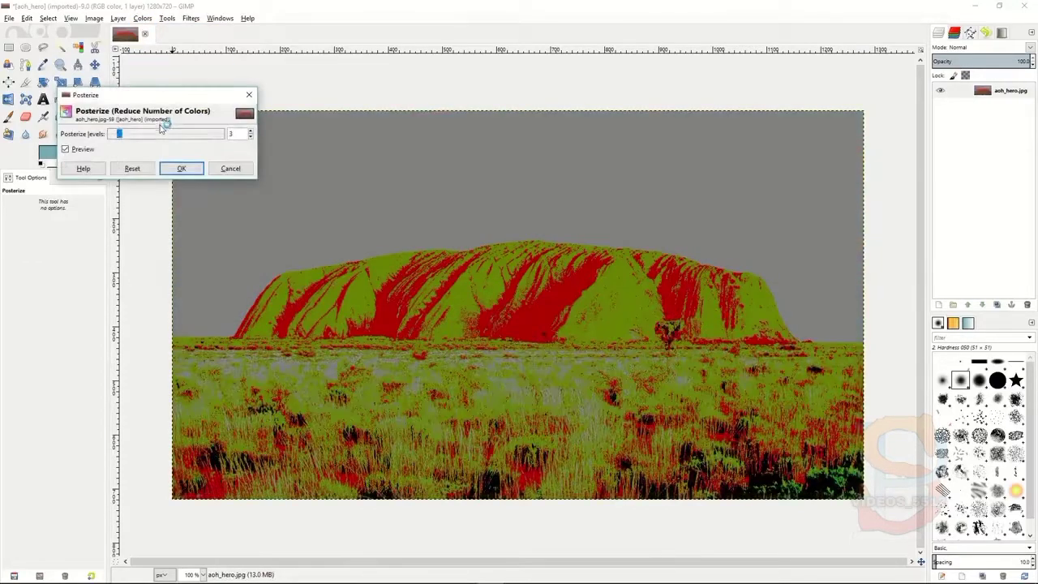
mouse_move(120, 137)
mouse_down()
mouse_move(199, 142)
mouse_move(115, 136)
mouse_up()
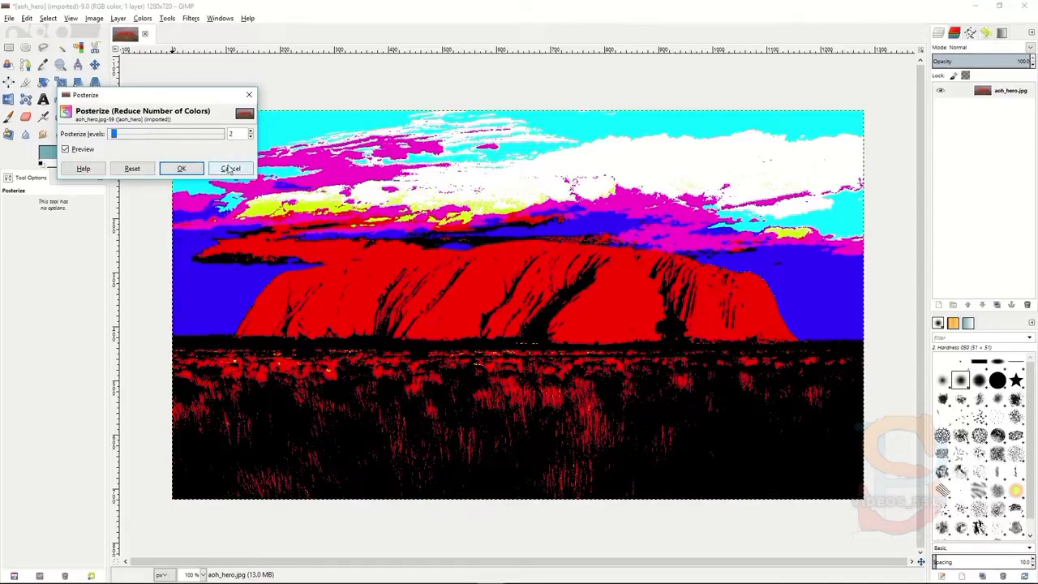
click(231, 169)
Step: Compare the Lightness, Luminosity and Average shades of gray in Desaturate, and discard the conversion
click(142, 17)
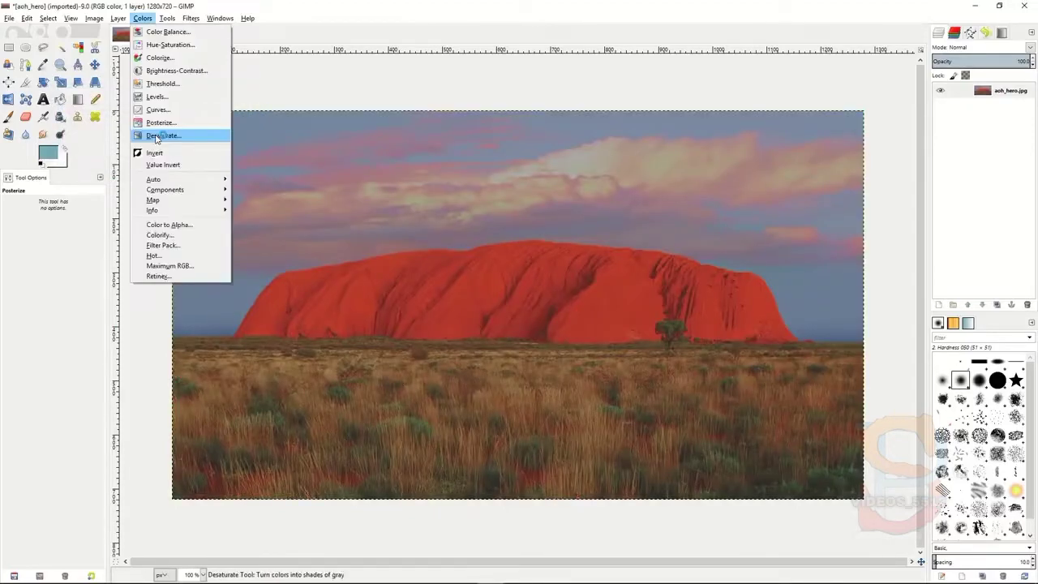
click(162, 132)
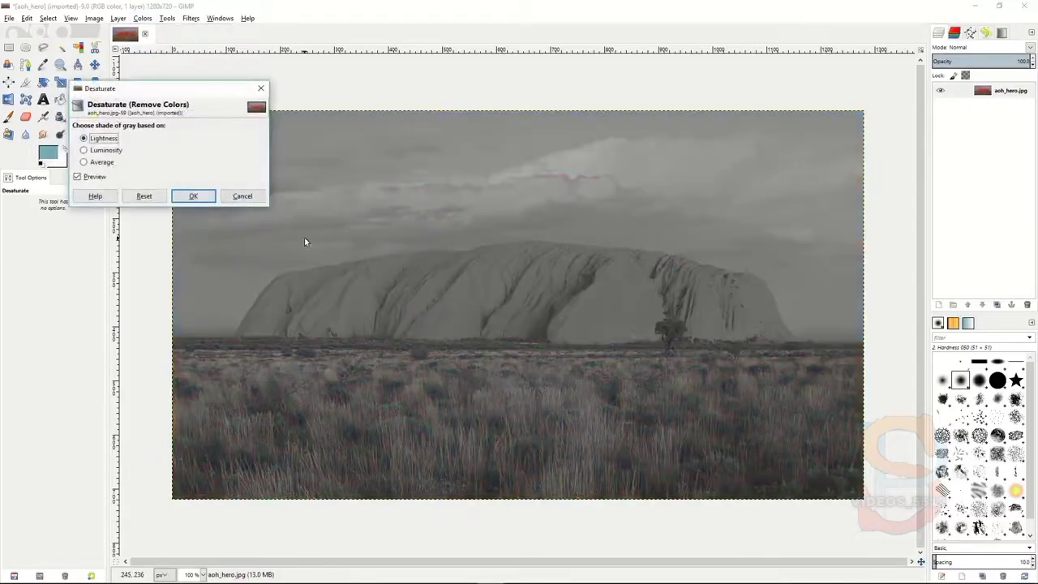
click(84, 151)
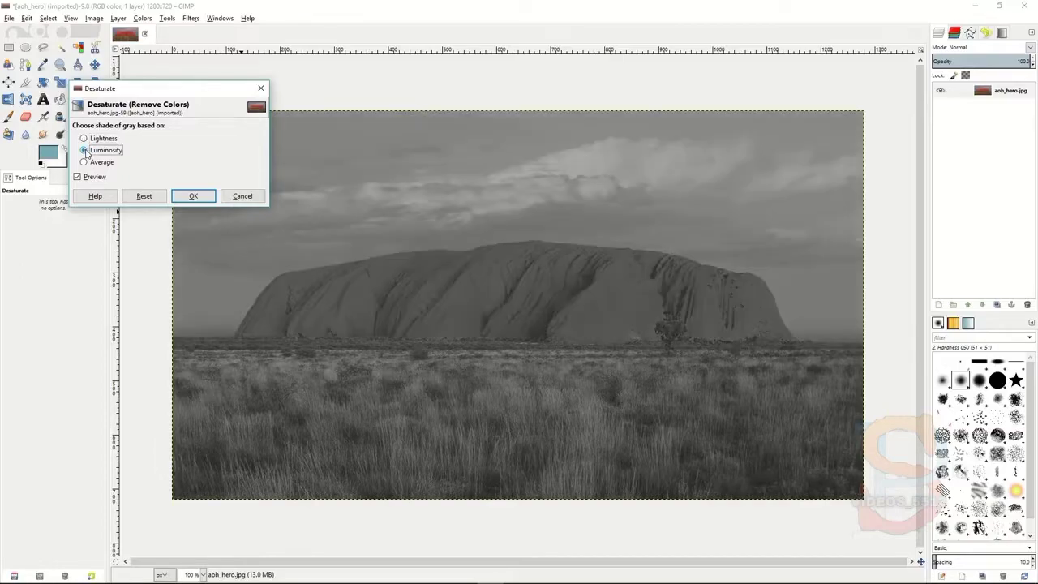
click(84, 163)
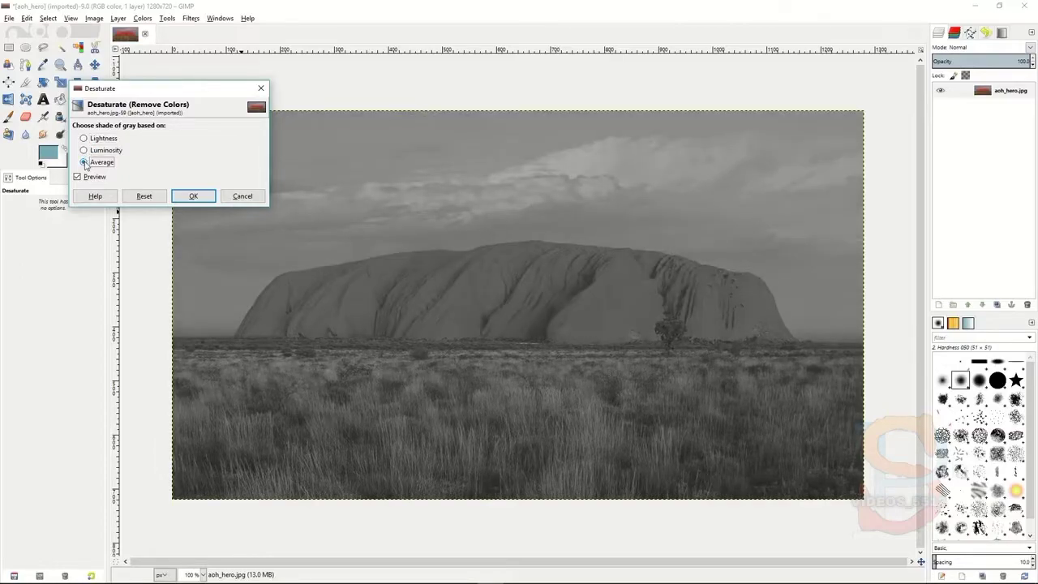
click(84, 150)
click(84, 139)
click(85, 151)
click(237, 195)
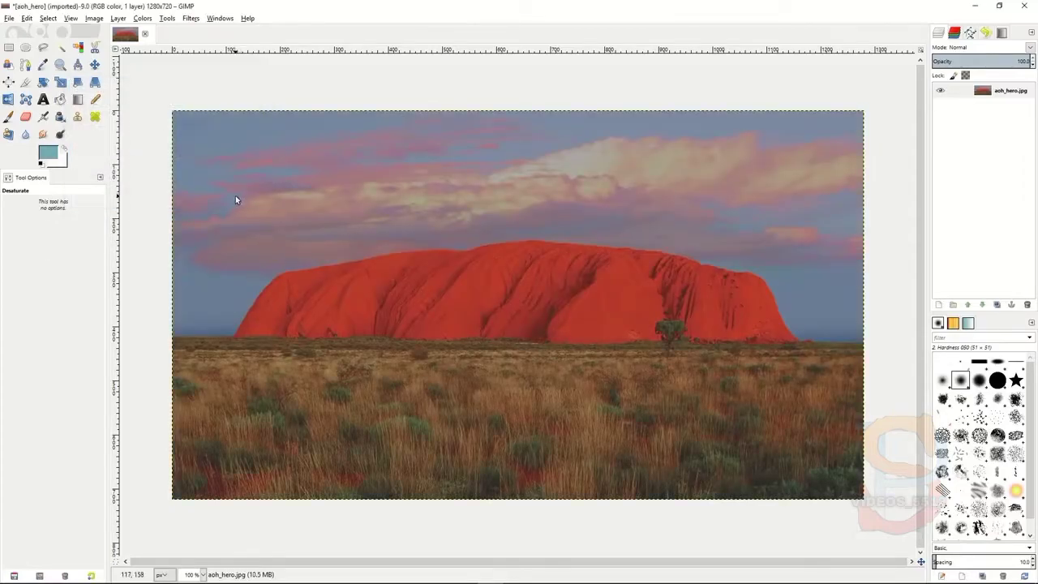
Step: Bring up the list of color adjustment commands
click(141, 18)
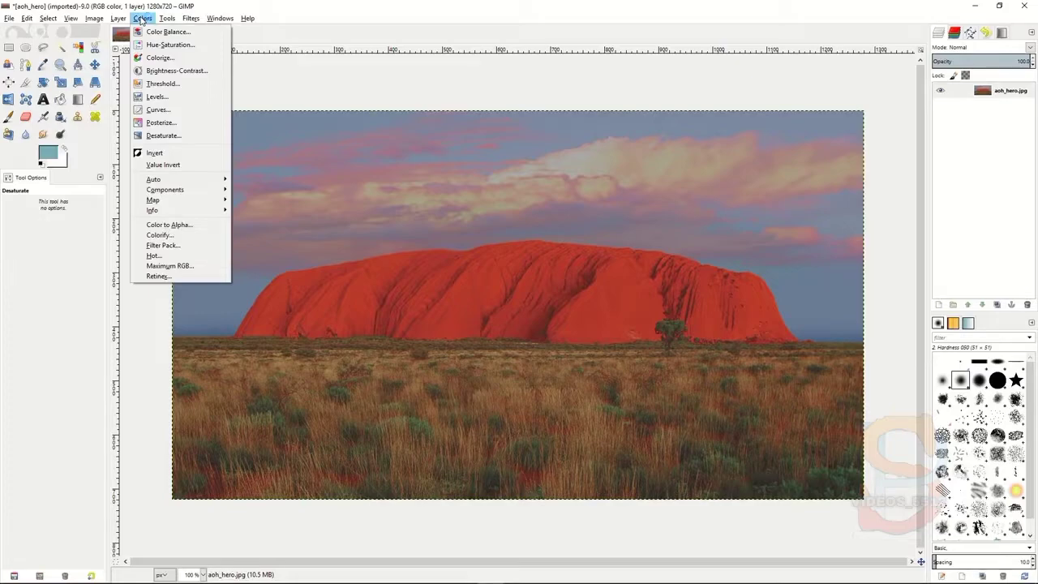